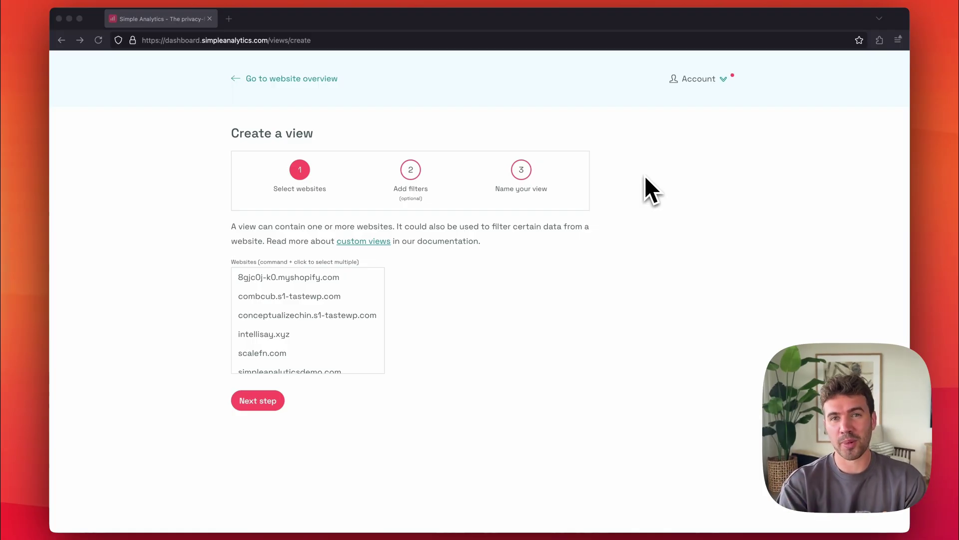
- Choose scalefn.com as the website for the new view and continue to the filters
key("Tab")
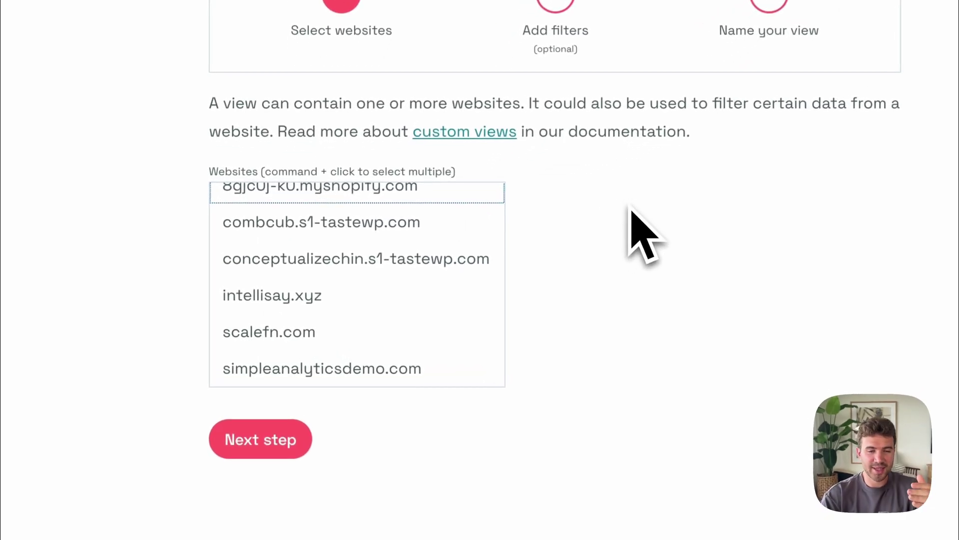
left_click(374, 341)
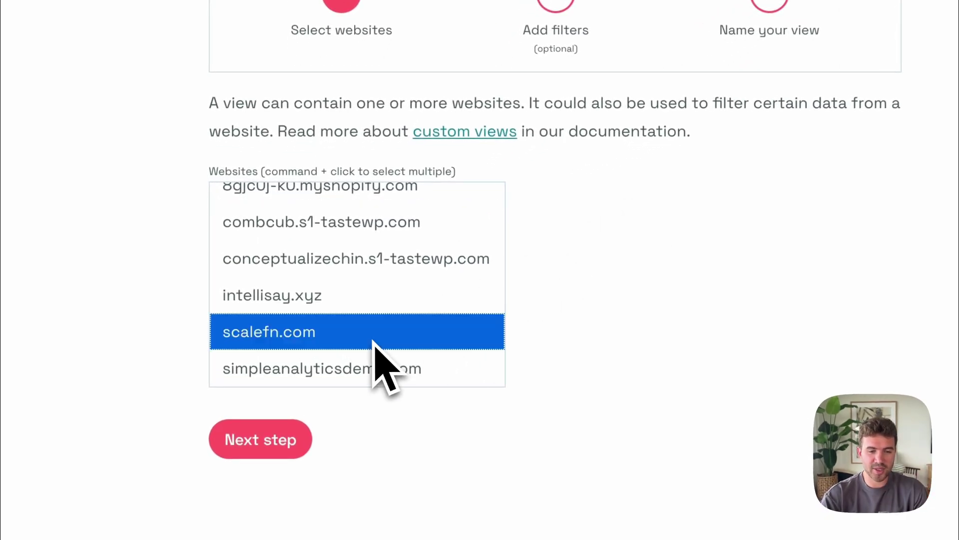
left_click(270, 442)
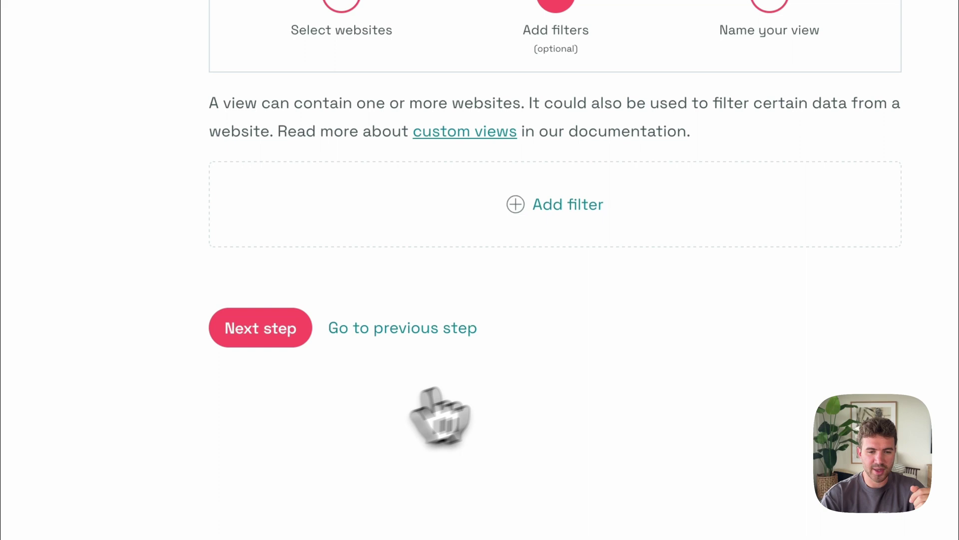
- Add a filter to the view where Path is /product
left_click(546, 209)
left_click(294, 220)
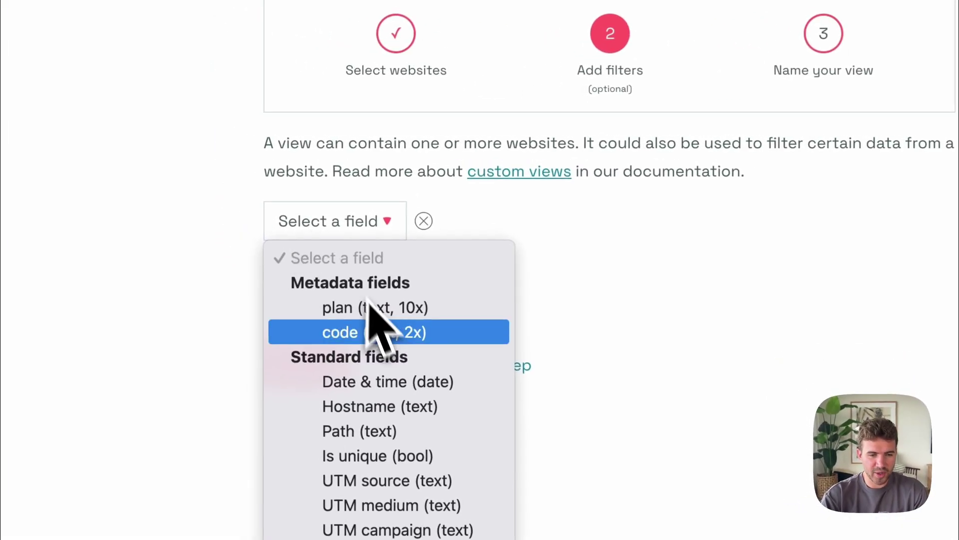
left_click(359, 432)
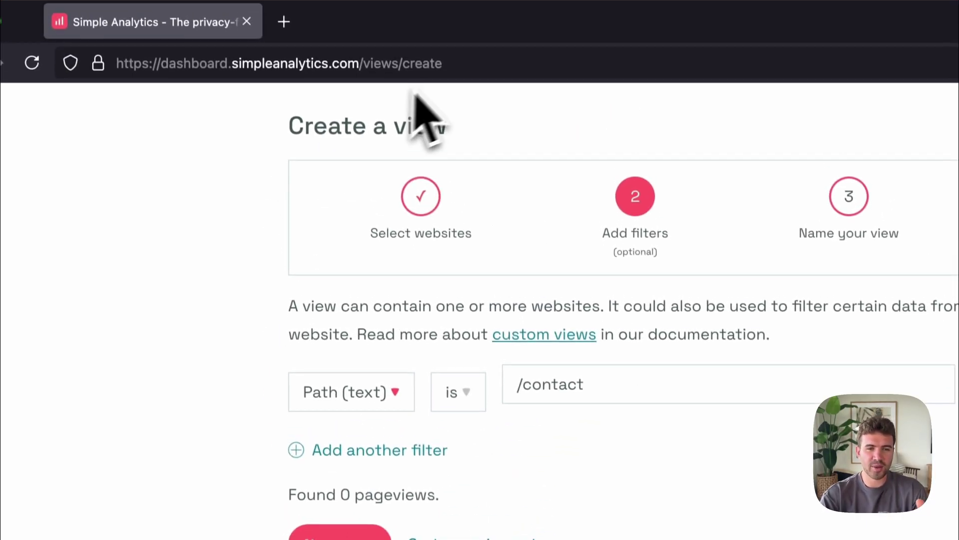
double_click(607, 384)
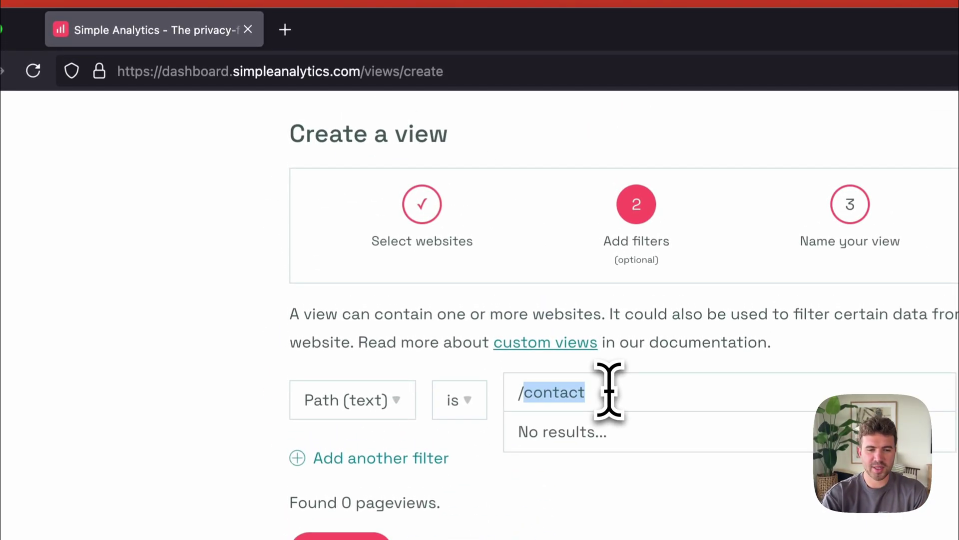
type("product")
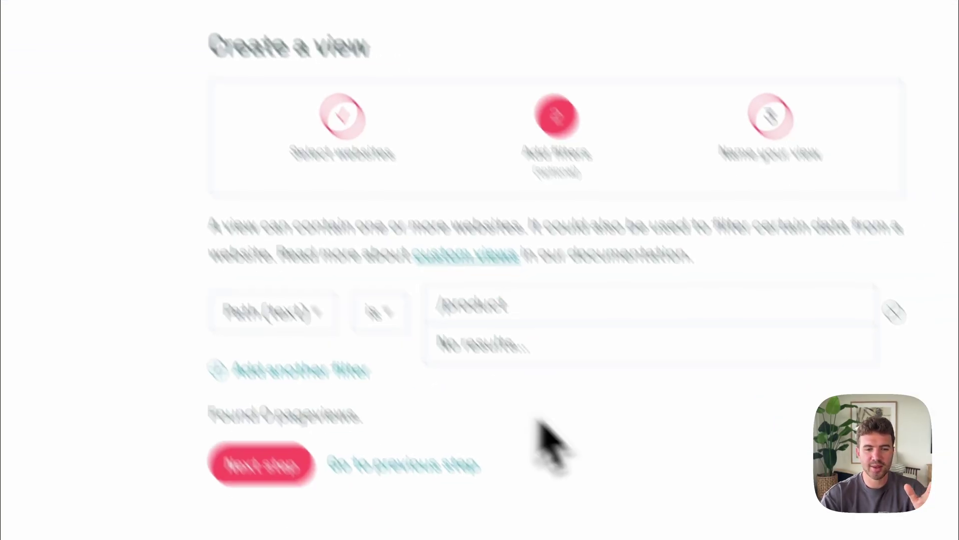
left_click(549, 439)
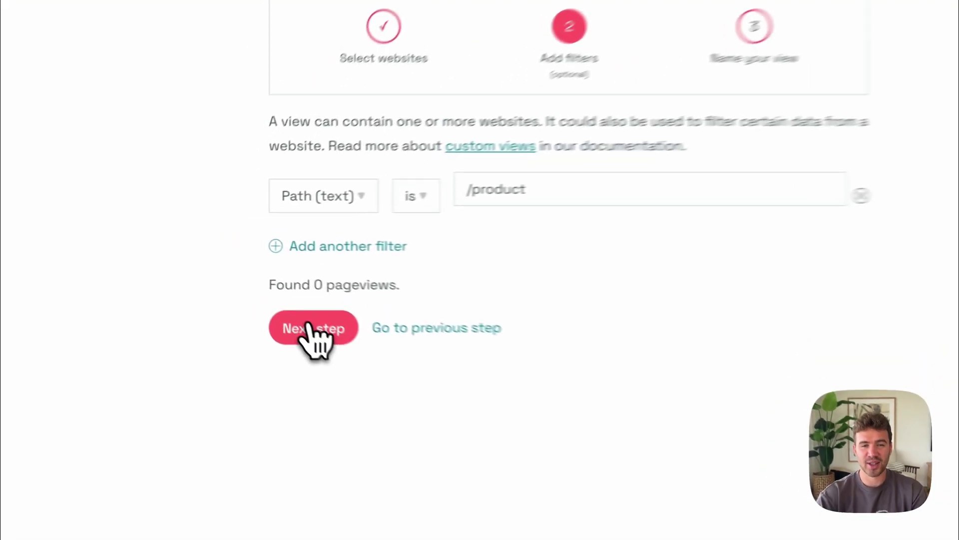
- Continue to naming, name the view "Product Page Performance" and create it
left_click(309, 330)
left_click(459, 204)
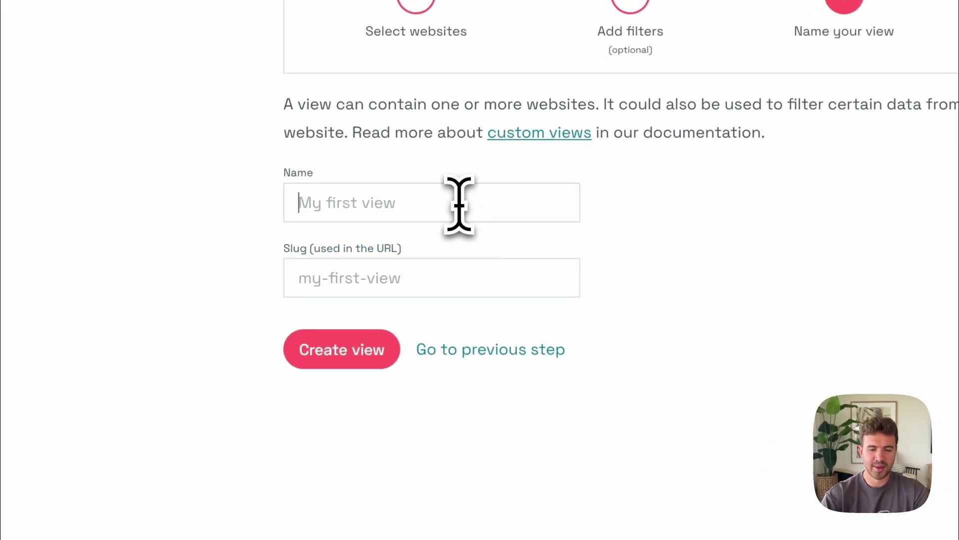
type("Product P")
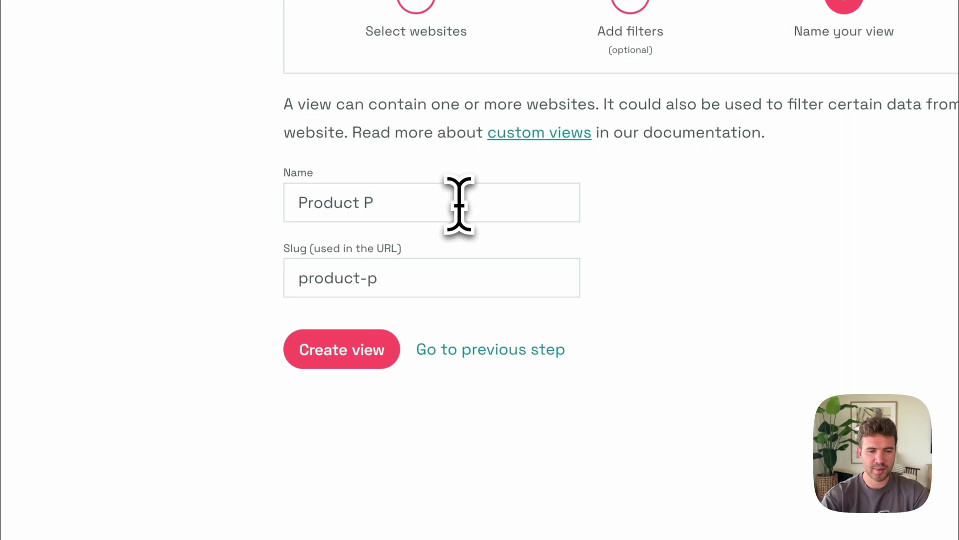
key("BackSpace")
key("BackSpace")
type("Page Perfo")
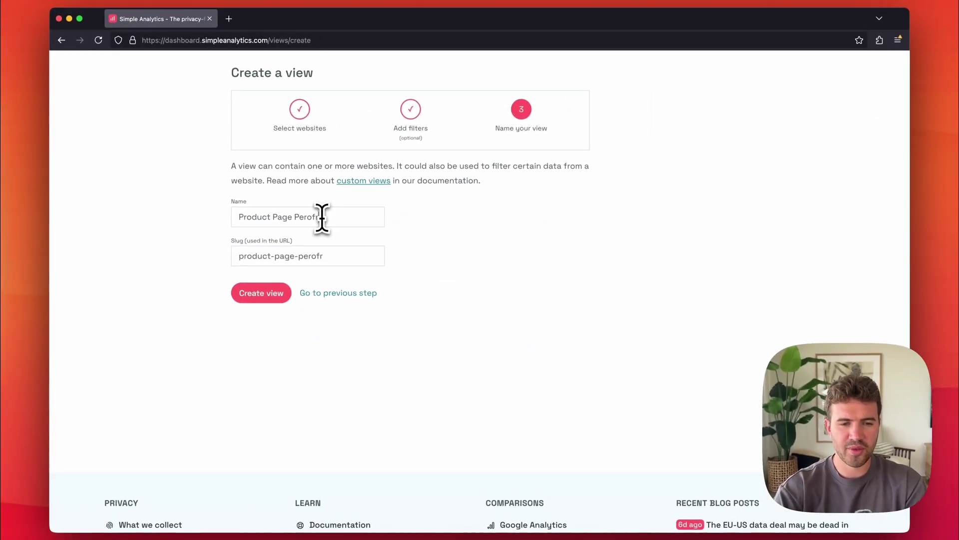
type("rmance")
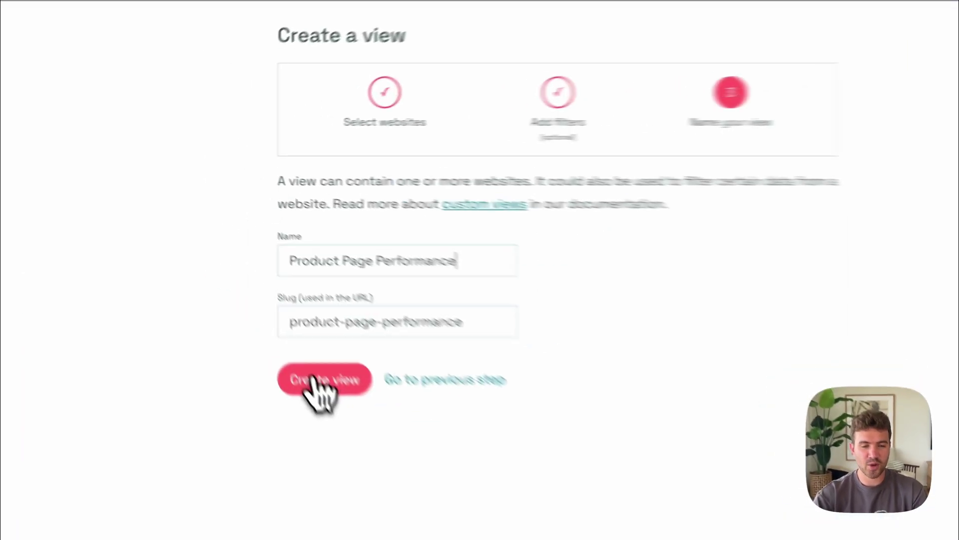
left_click(313, 379)
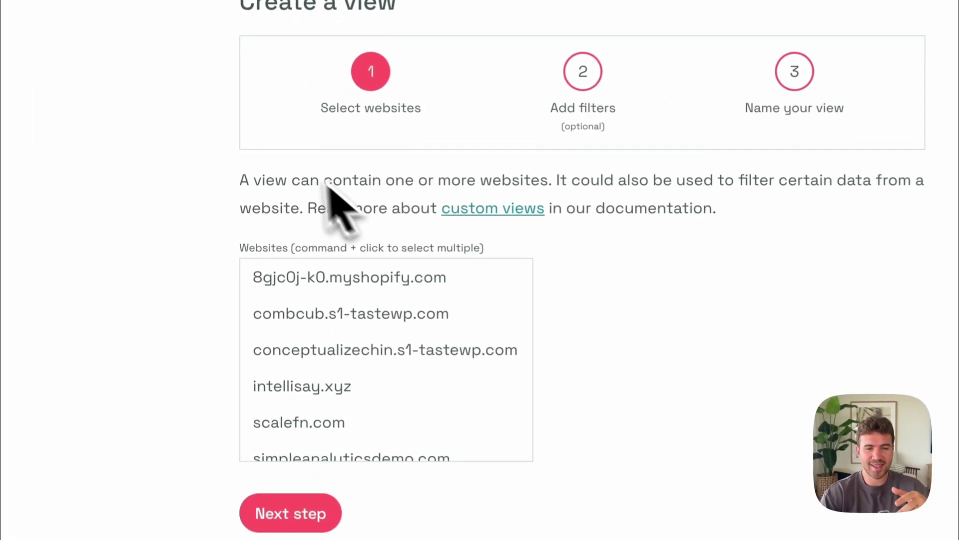
- Choose intellisay.xyz, scalefn.com and simpleanalyticsdemo.com together as the websites for another view and continue to the filters
left_click(382, 330)
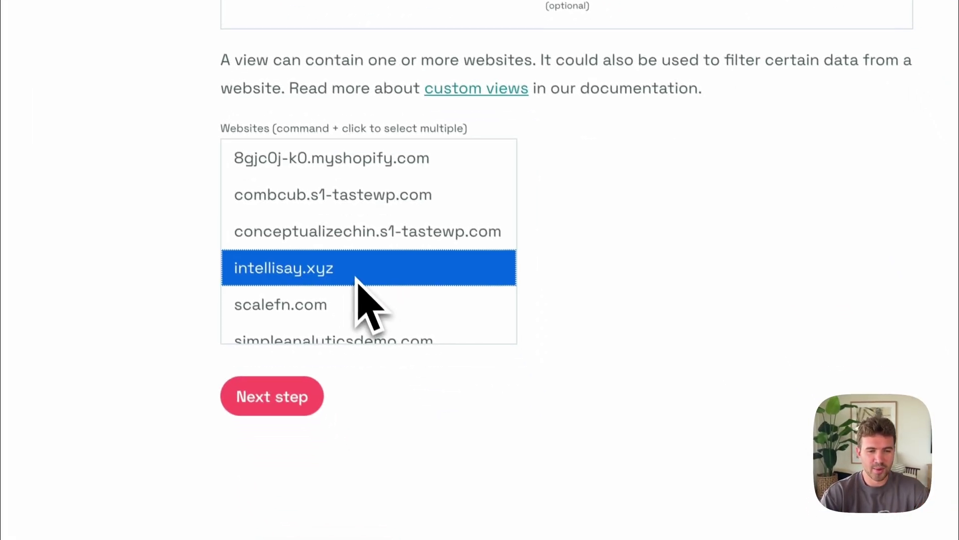
left_click(387, 352, "super")
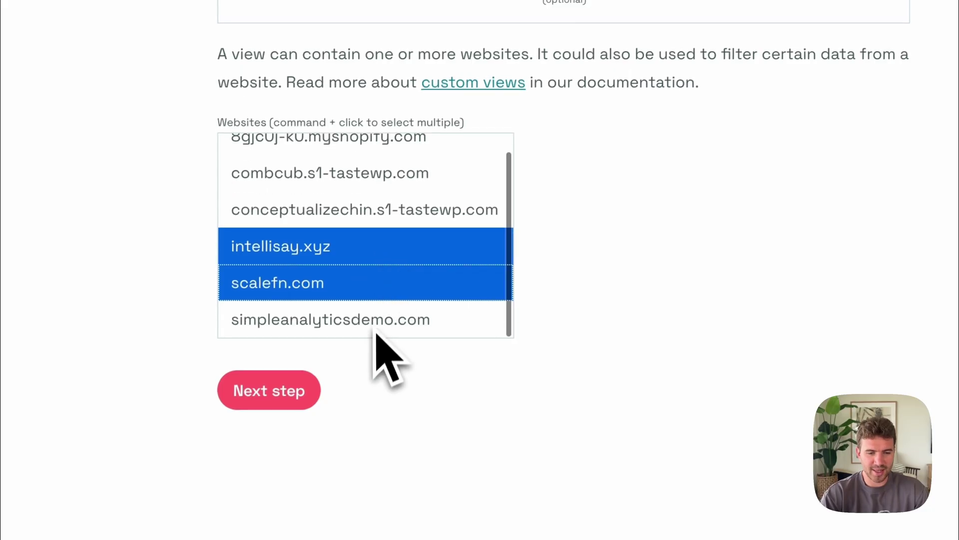
left_click(375, 324, "super")
left_click(306, 381)
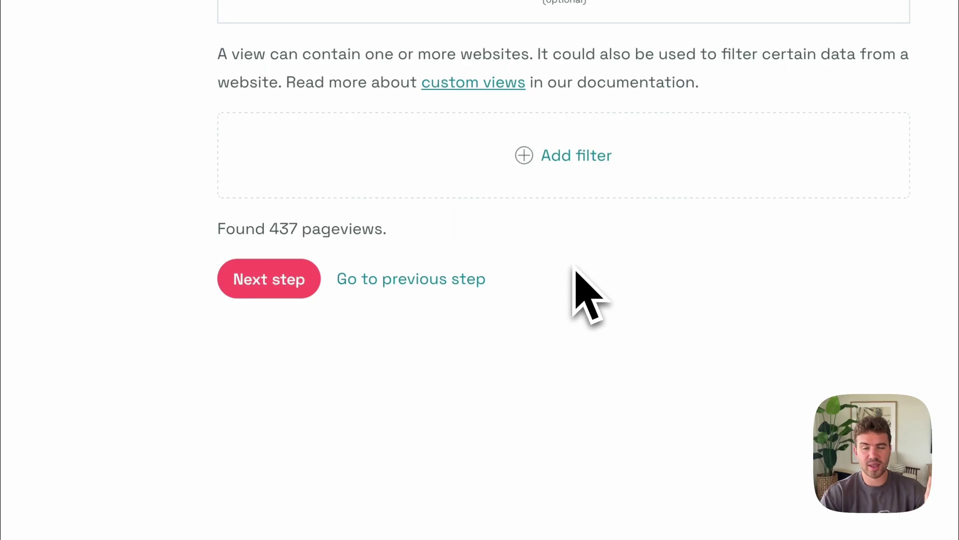
- Skip the filters and name the view "Multi-site view"
left_click(301, 284)
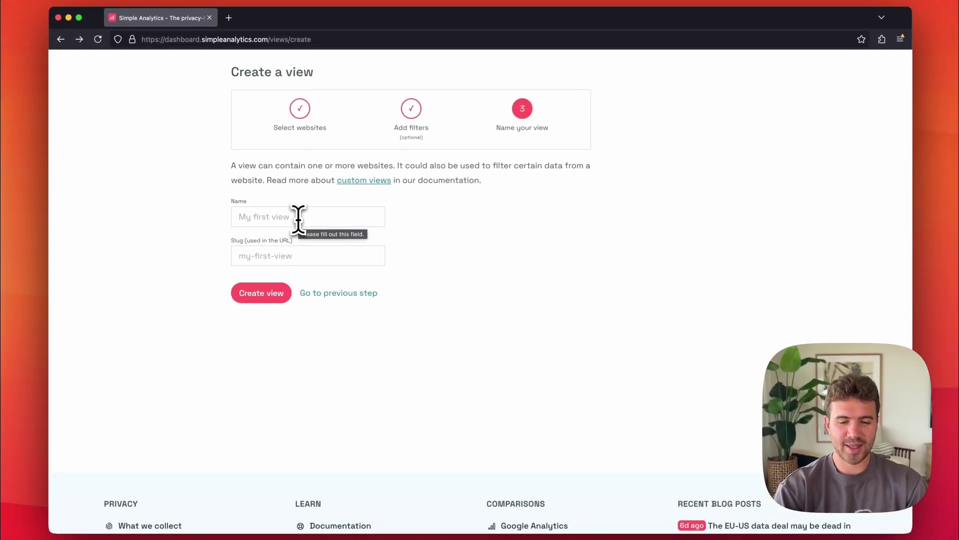
type("Multi")
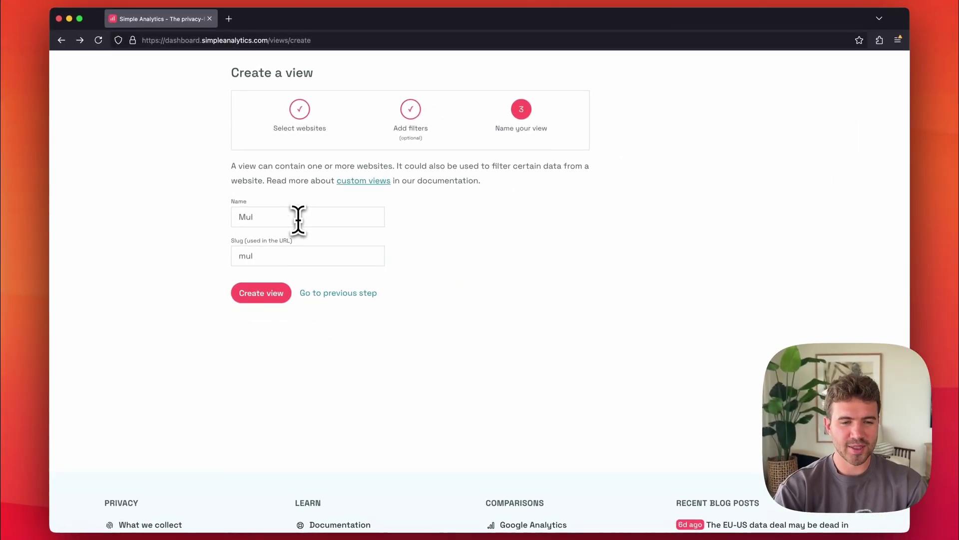
type("-site view")
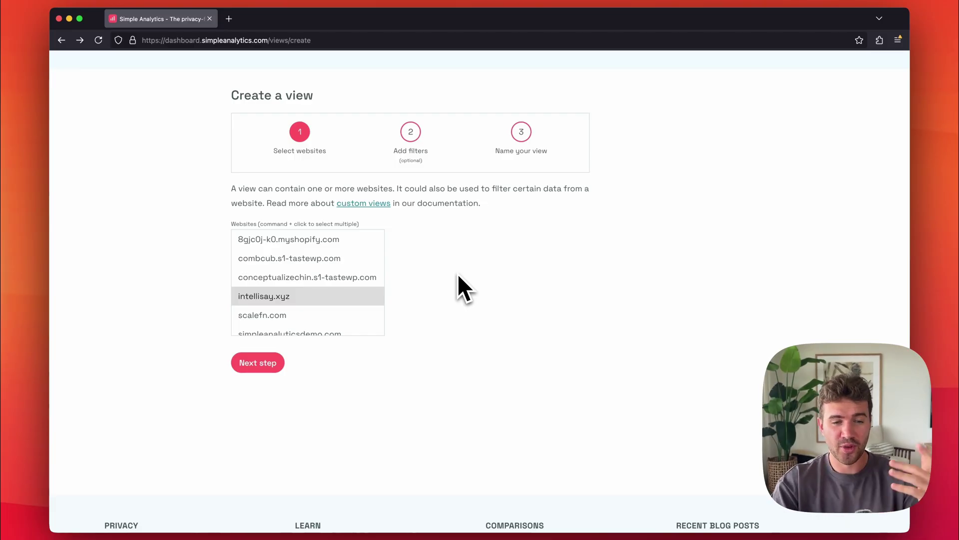
- Choose scalefn.com as the view's website and pick UTM campaign as the first filter field
left_click(309, 315)
left_click(277, 361)
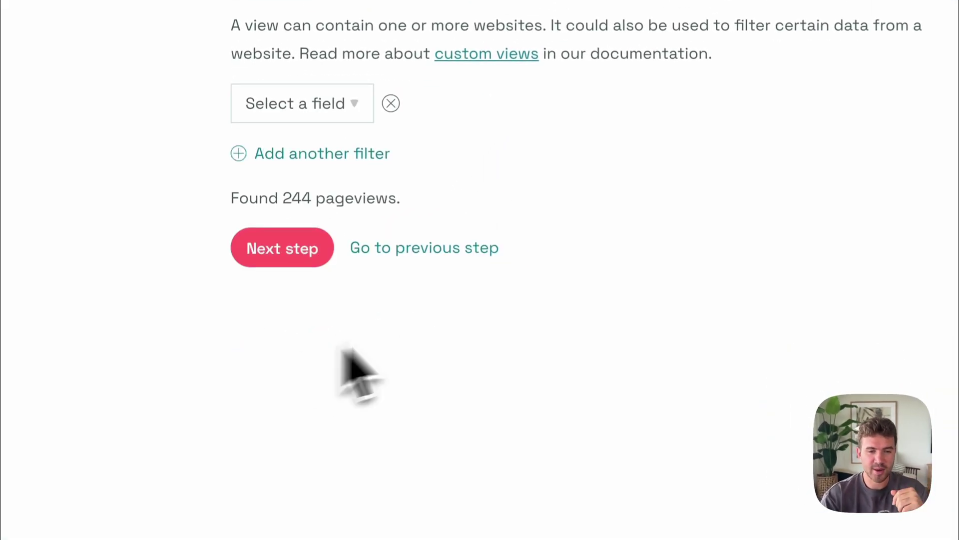
left_click(345, 120)
scroll(353, 214, "down", 1)
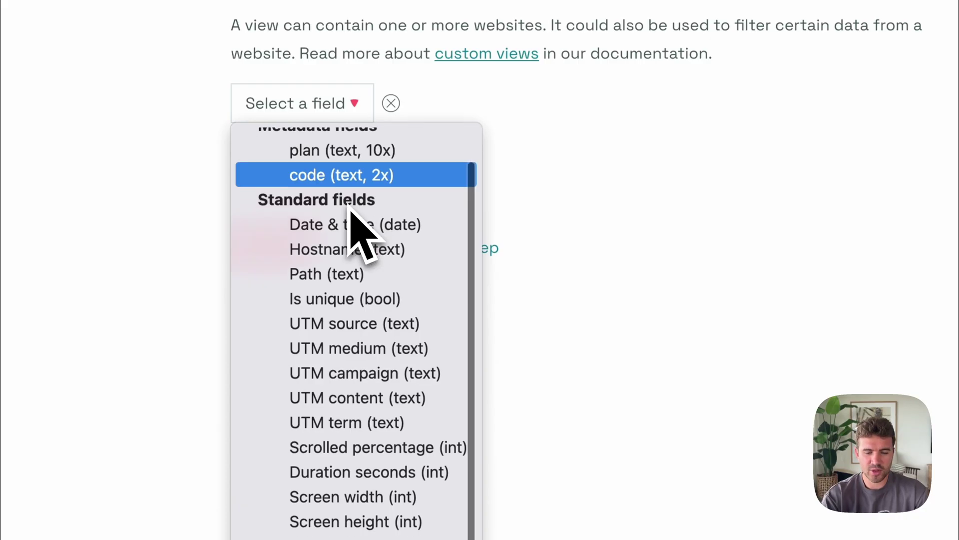
key("u")
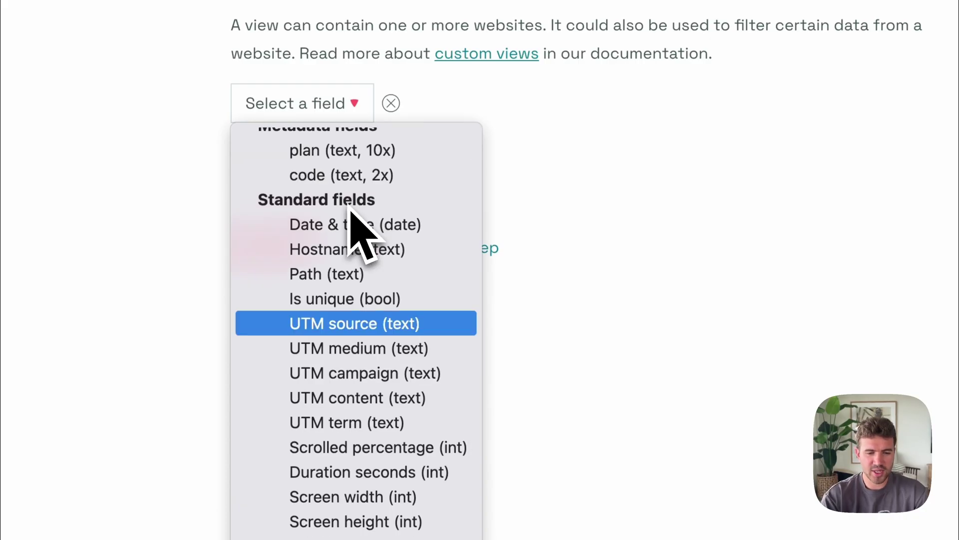
left_click(357, 379)
- Change the first filter's field to UTM source and set its value to newsletter
left_click(351, 111)
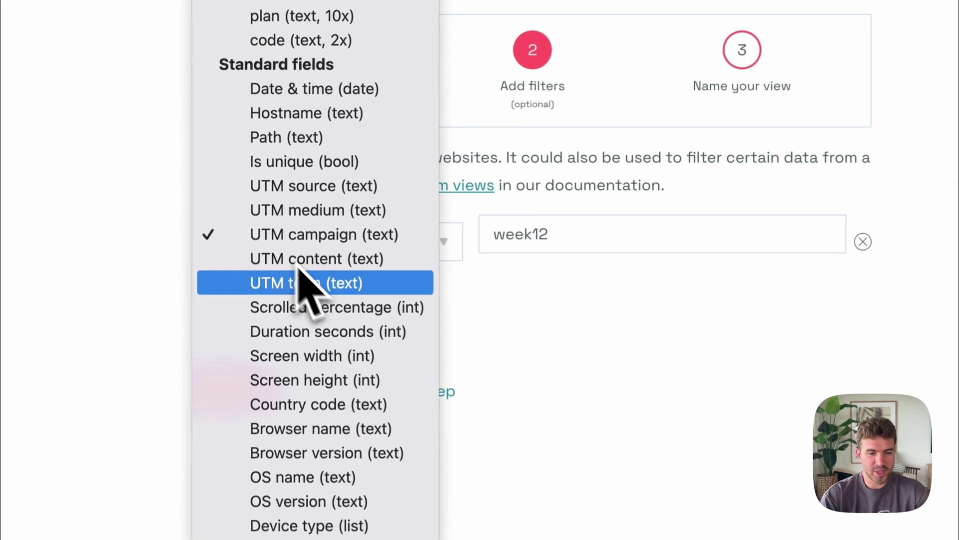
left_click(345, 187)
left_click(535, 232)
double_click(542, 235)
type("newsletter")
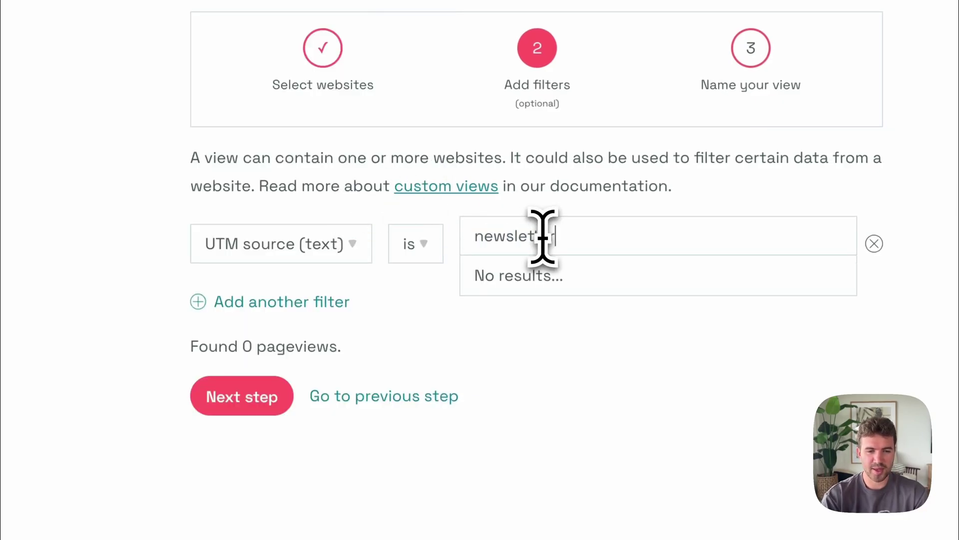
left_click(565, 395)
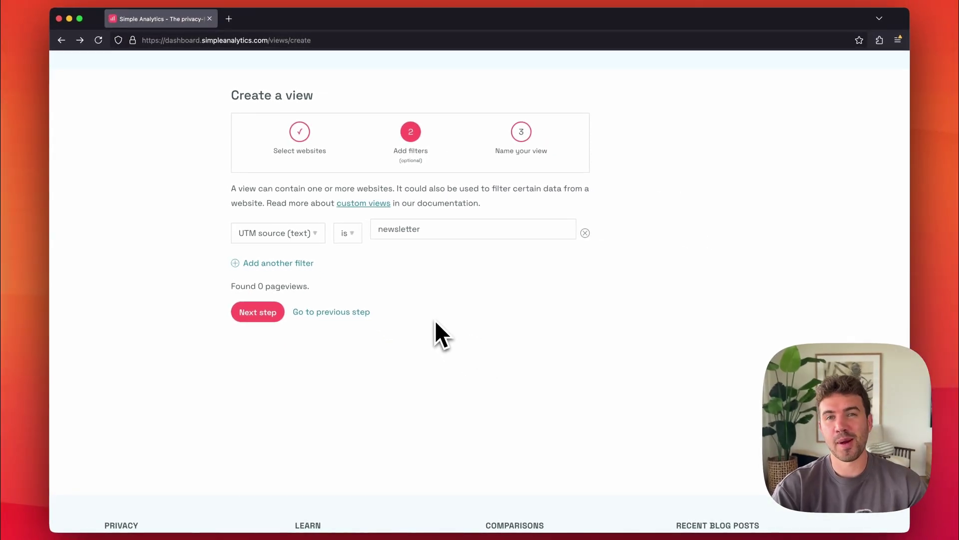
- Add a second filter where UTM medium is social
left_click(279, 263)
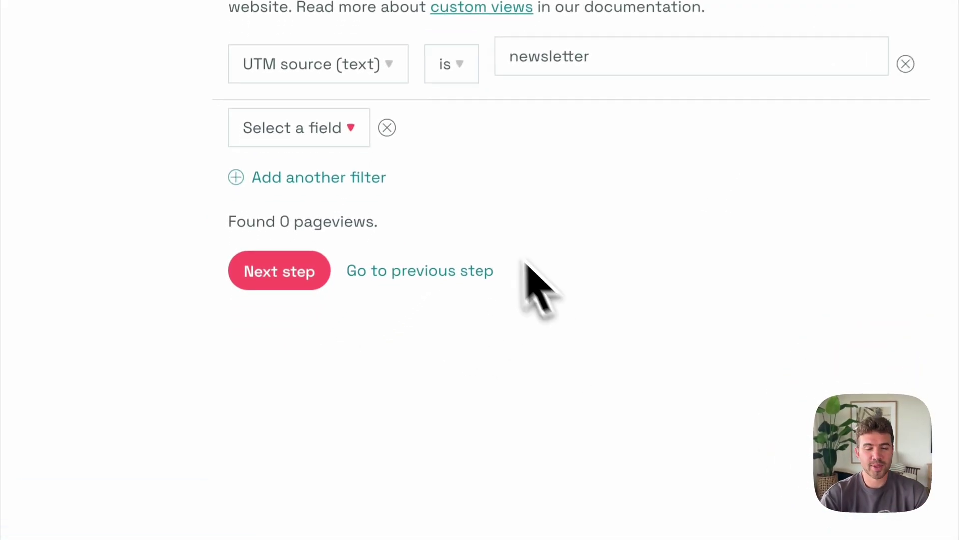
left_click(324, 137)
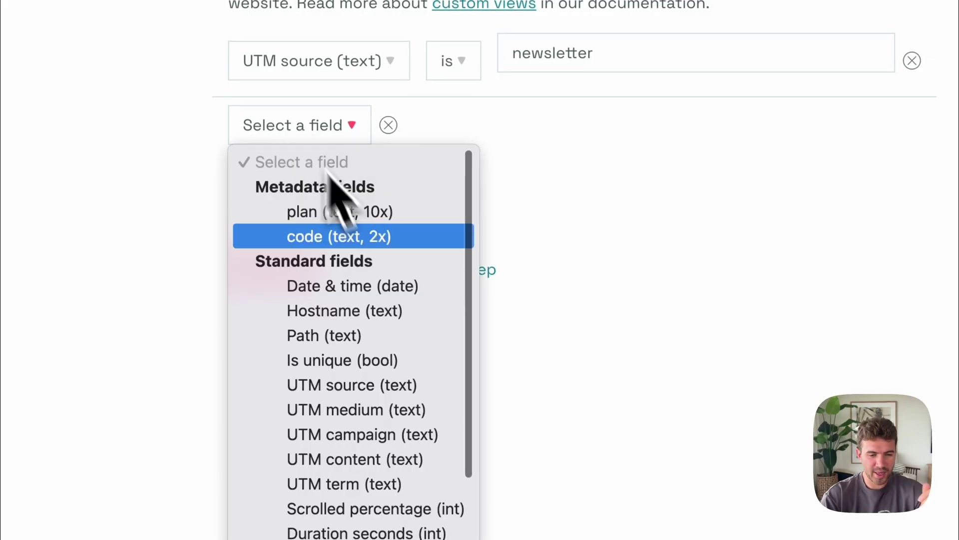
left_click(398, 405)
left_click(561, 134)
type("socia")
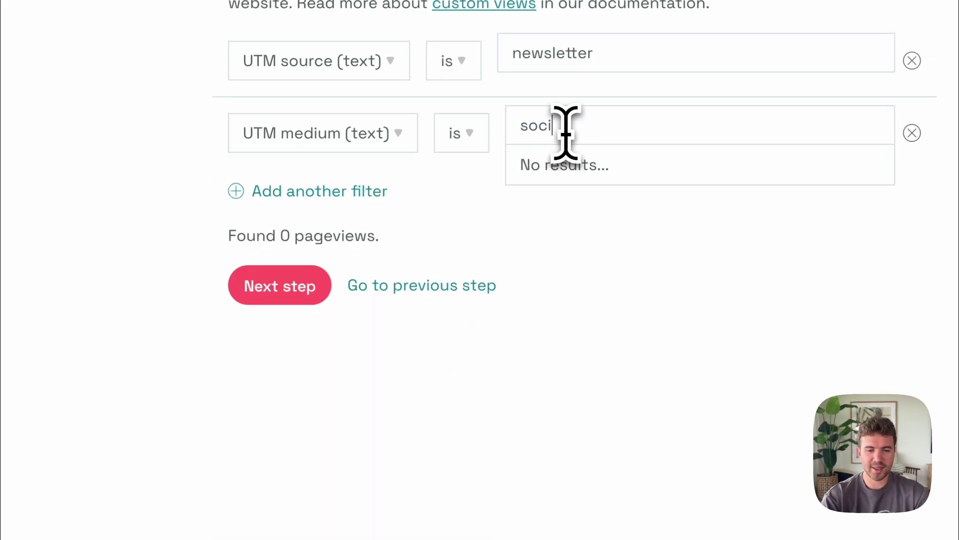
type("l")
left_click(590, 247)
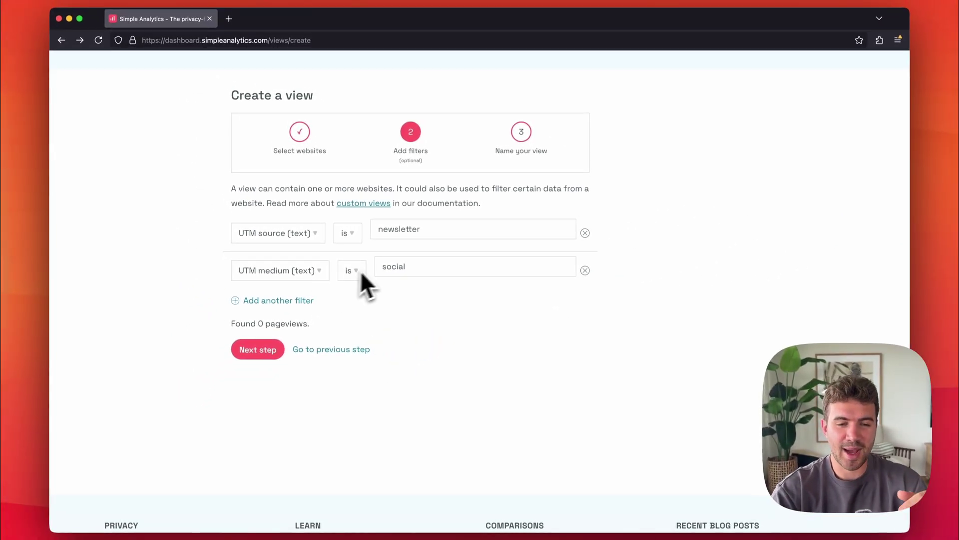
left_click(421, 256)
left_click(421, 347)
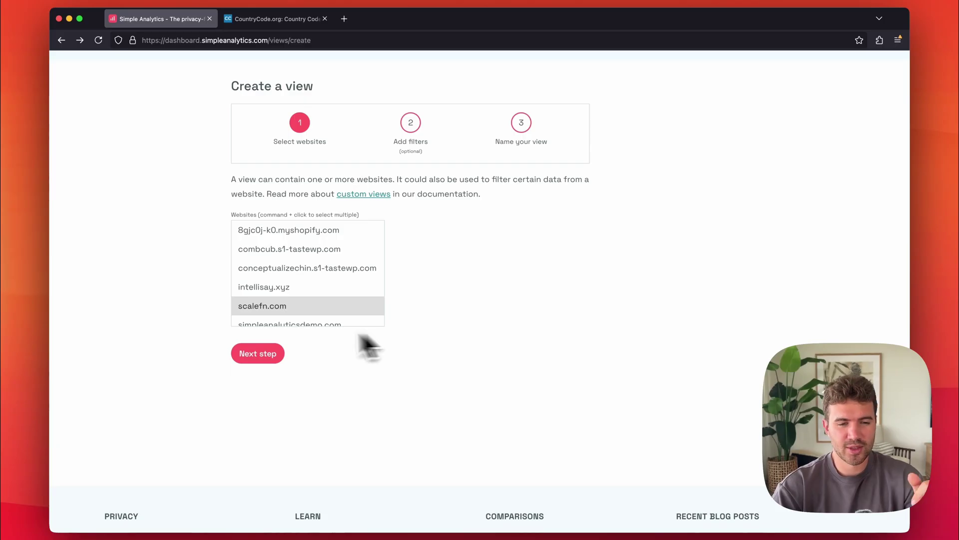
- Choose scalefn.com as the website for a new view and add a filter on the Country code field
left_click(280, 306)
left_click(259, 353)
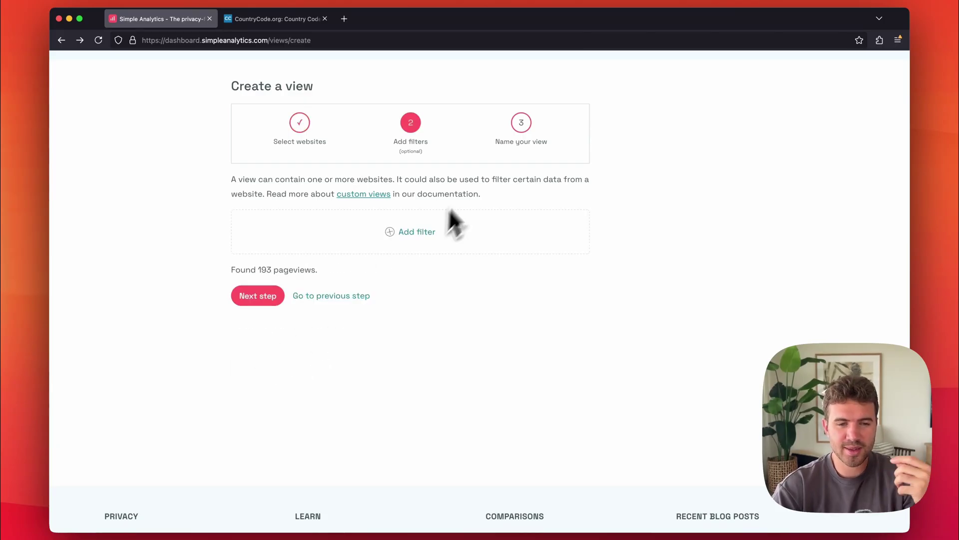
left_click(365, 231)
left_click(276, 223)
type("country")
key("Return")
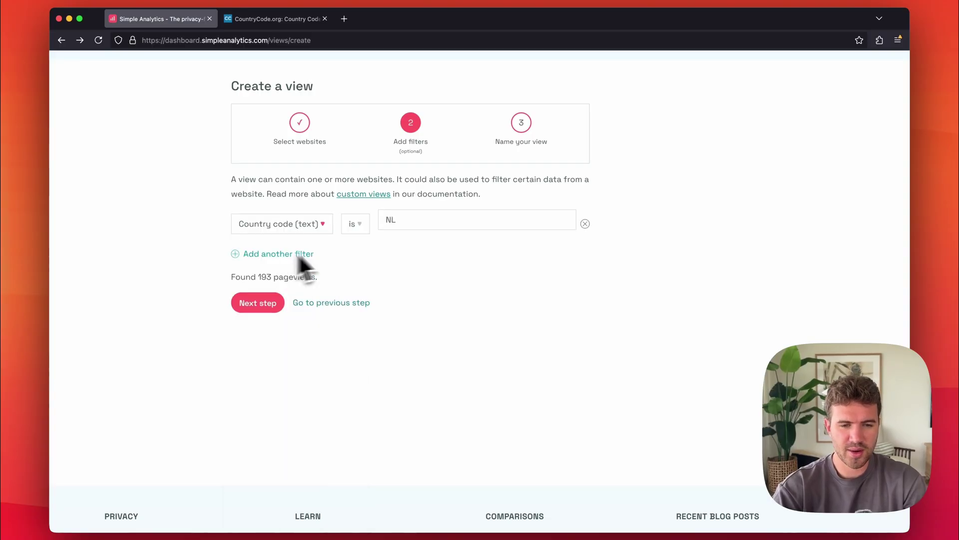
- Set the Country code filter's value to GB
left_click(420, 219)
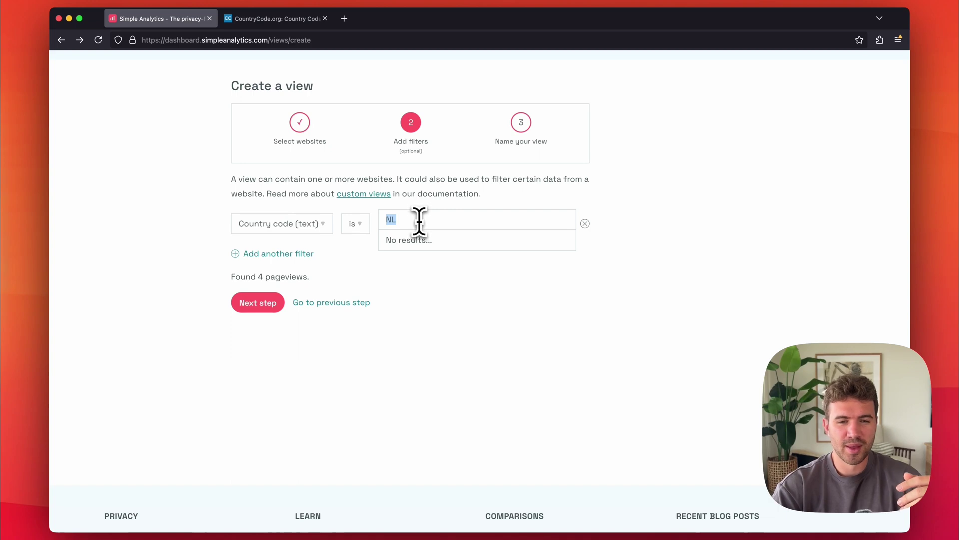
type("GB")
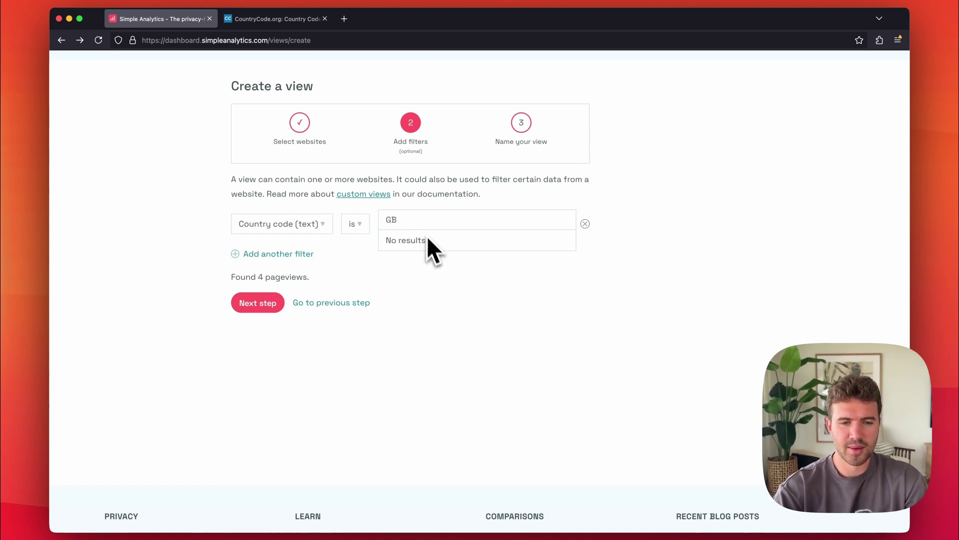
left_click(433, 259)
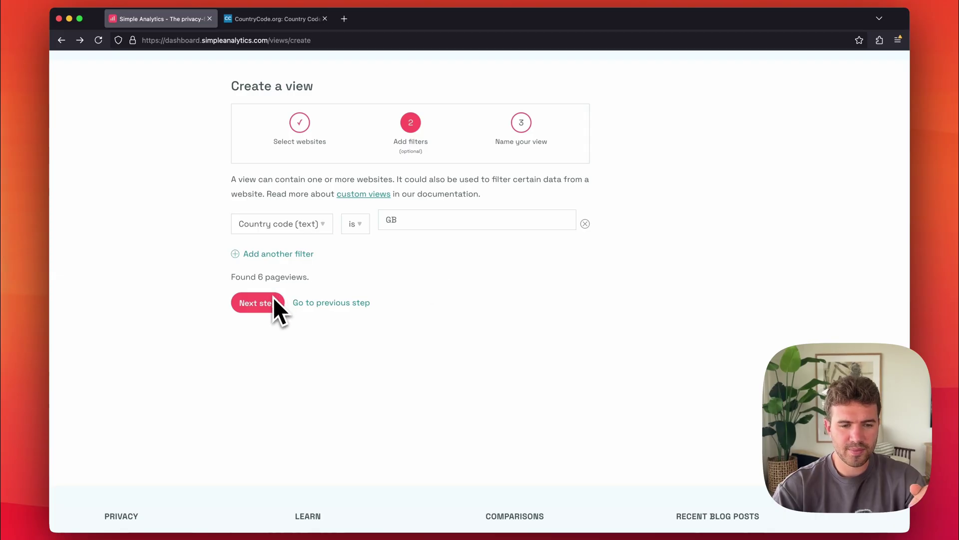
- Finish the country filter, name the view UK Visitors and create it
mouse_move(233, 275)
left_mouse_down()
mouse_move(319, 279)
mouse_move(234, 284)
left_mouse_up()
left_click(327, 283)
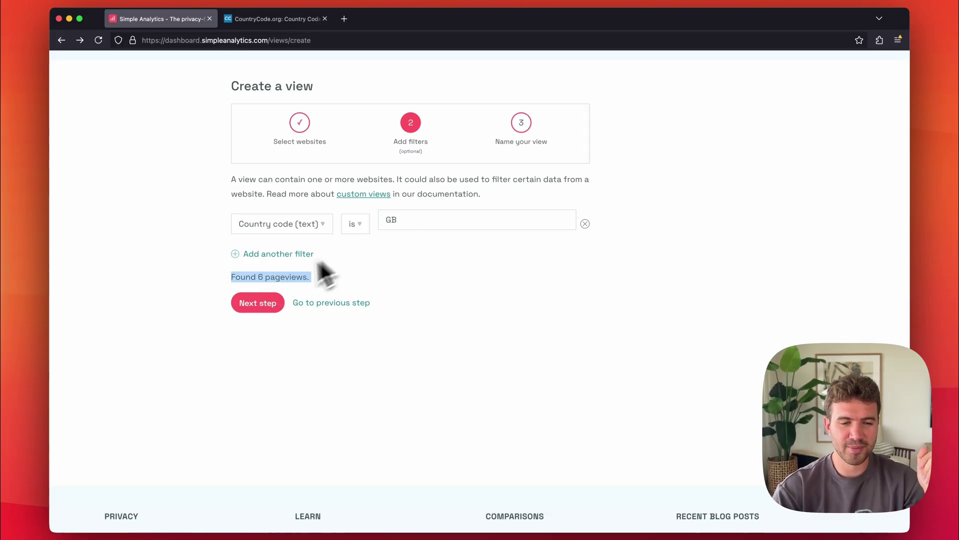
left_click(258, 305)
triple_click(336, 222)
type("UK Visitors")
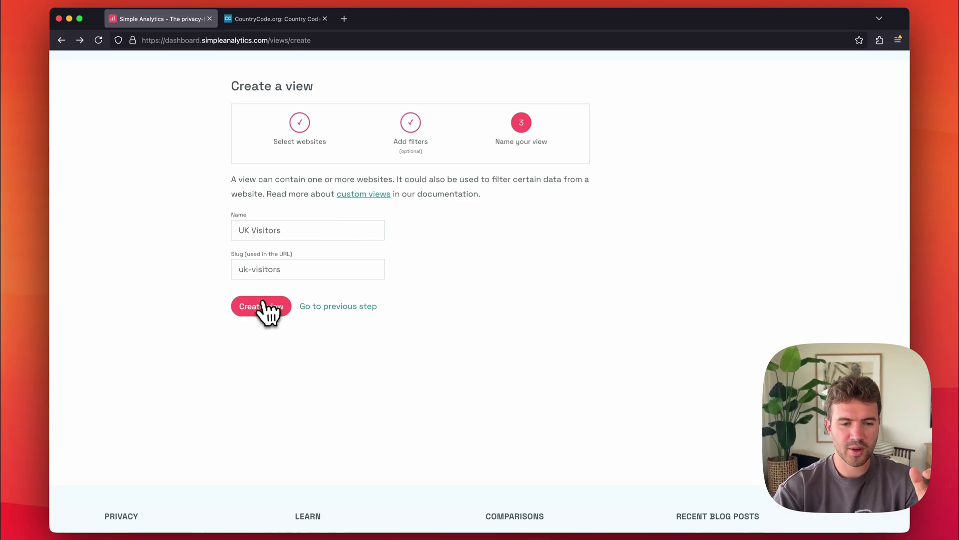
left_click(265, 306)
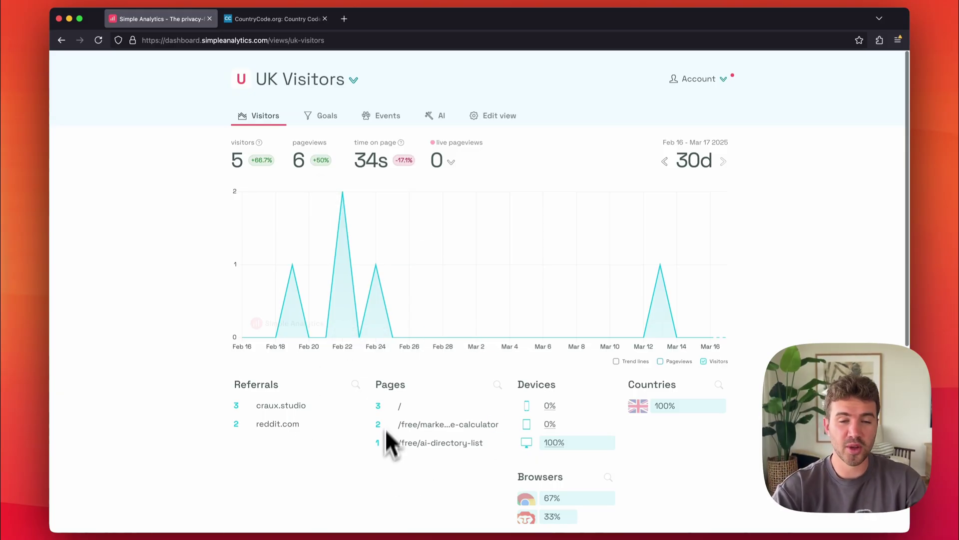
- Go to the overview of all websites and open the UK Visitors view from there
left_click(317, 82)
left_click(341, 262)
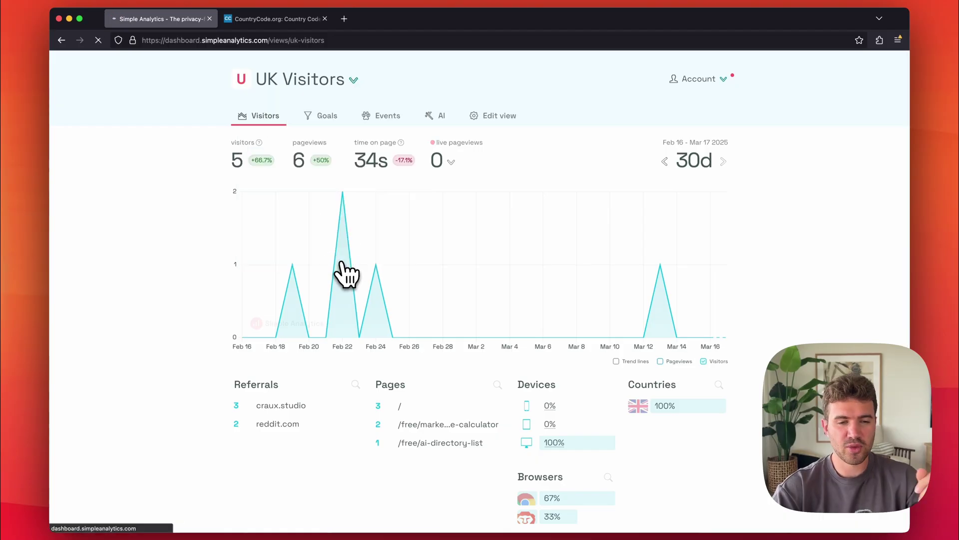
scroll(405, 305, "down", 1)
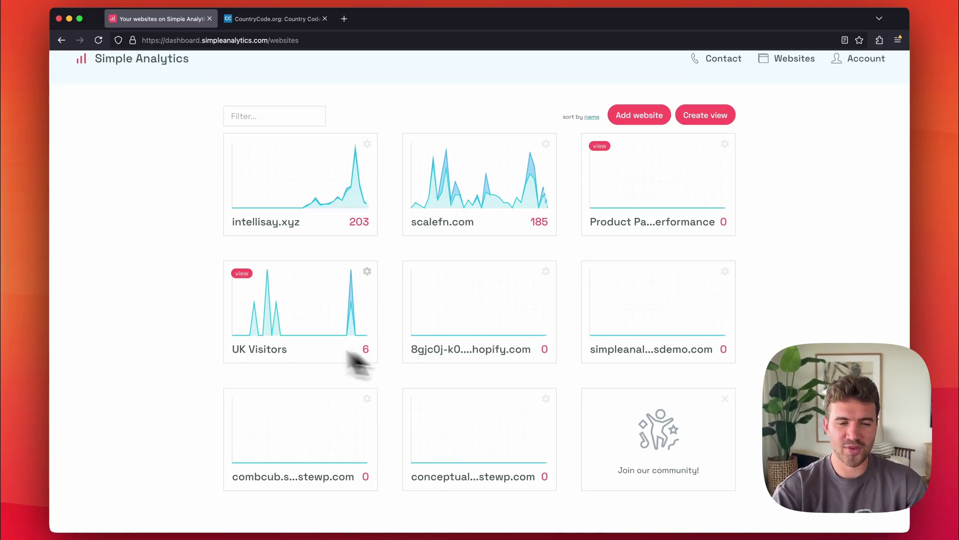
left_click(306, 295)
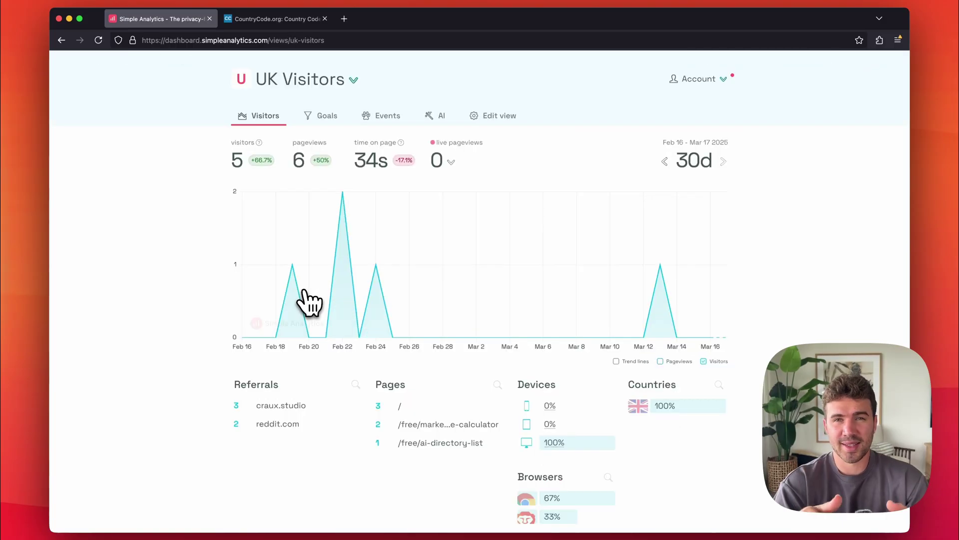